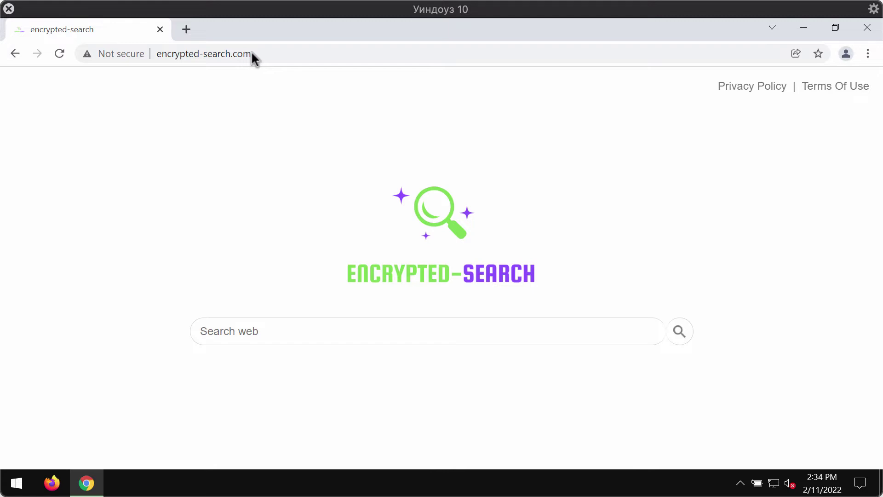
# Search 'car' from encrypted-search.com, see the Bing redirect, and return to the hijacked page
pyautogui.click(333, 339)
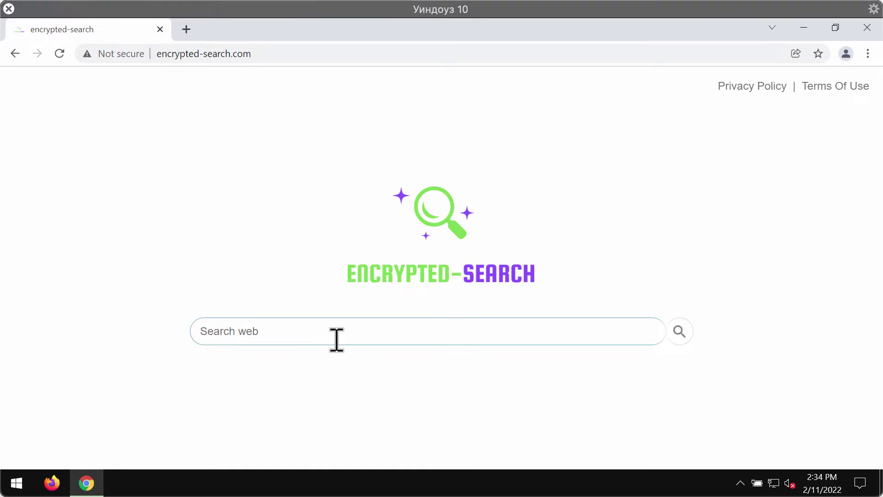
pyautogui.write('car')
pyautogui.press('Return')
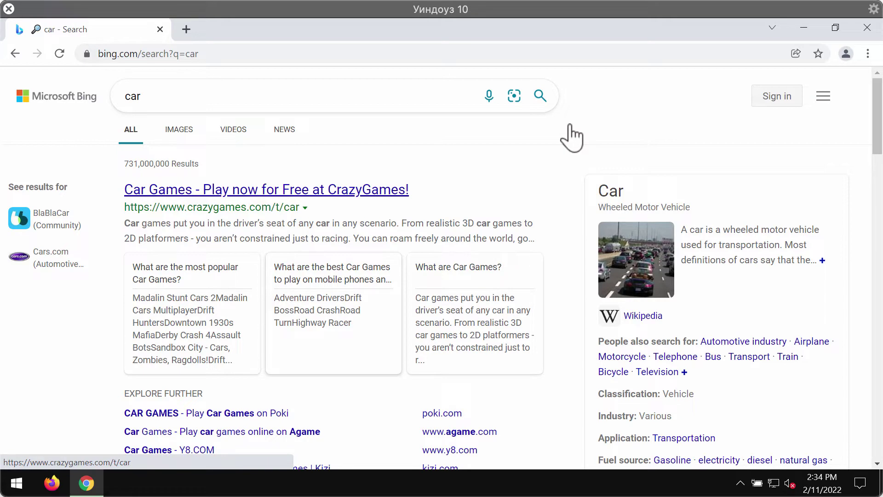
pyautogui.click(15, 54)
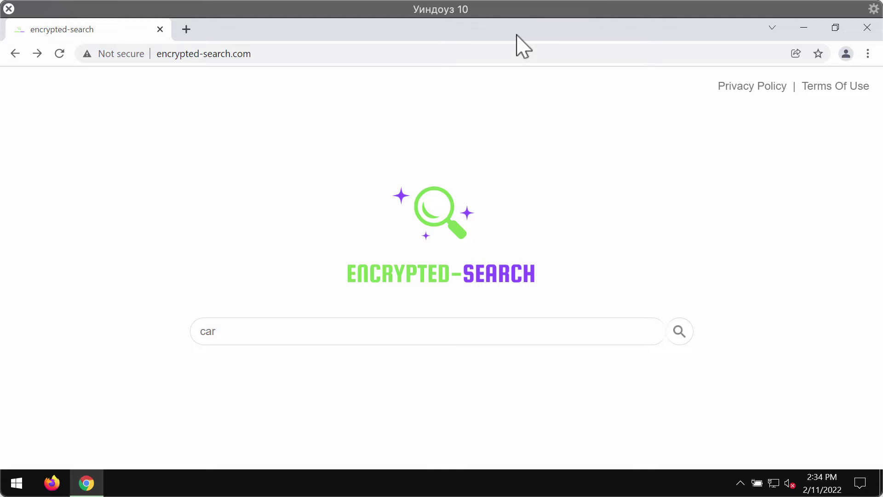
# Confirm Chrome's Extensions page lists no installed extensions, then close that tab
pyautogui.click(868, 53)
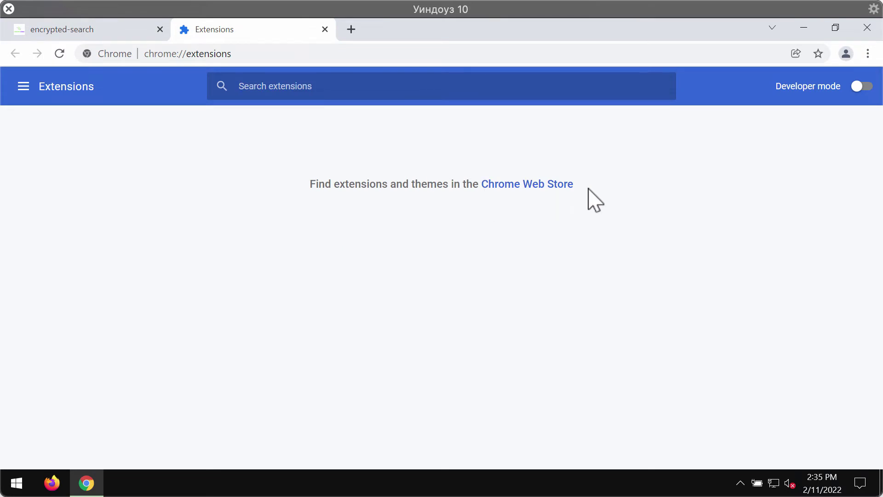
pyautogui.moveTo(593, 198)
pyautogui.mouseDown()
pyautogui.moveTo(557, 248)
pyautogui.moveTo(380, 256)
pyautogui.mouseUp()
pyautogui.click(380, 257)
pyautogui.click(324, 29)
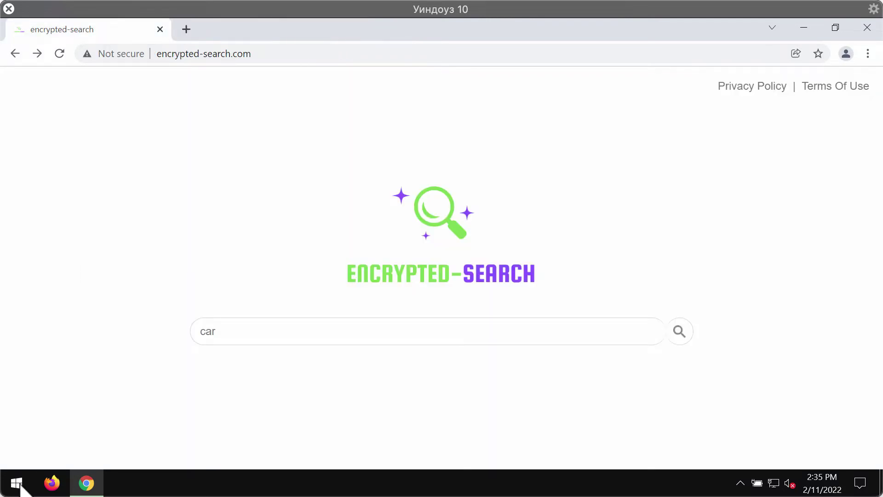
# Search 'con' for Control Panel, open Uninstall a program, and scroll the 19 installed programs
pyautogui.rightClick(19, 483)
pyautogui.click(81, 392)
pyautogui.write('c')
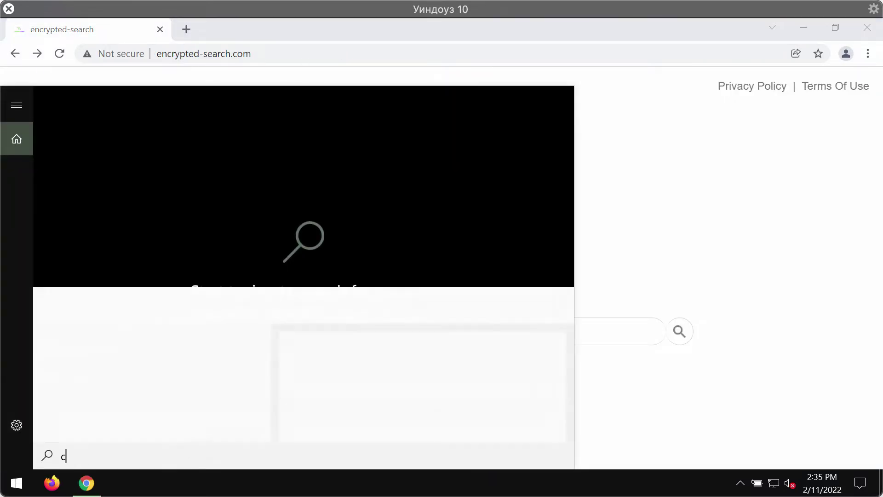
pyautogui.write('on')
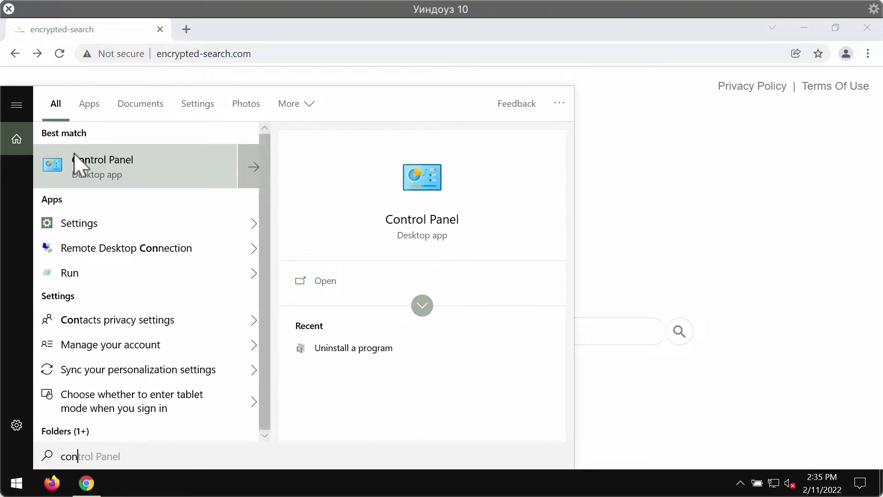
pyautogui.click(75, 159)
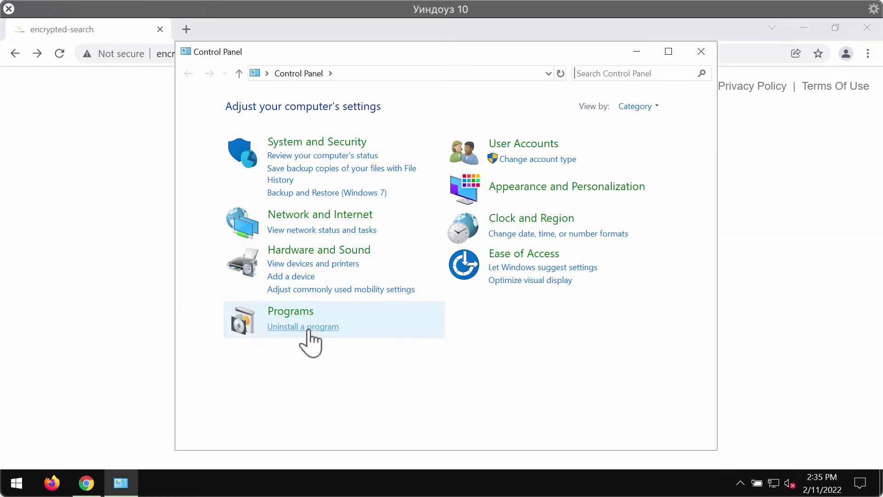
pyautogui.click(307, 327)
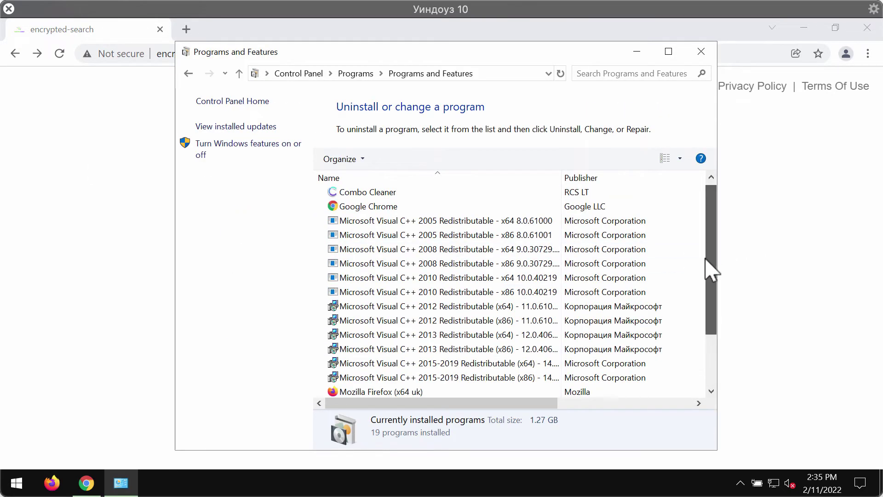
pyautogui.moveTo(711, 269)
pyautogui.mouseDown()
pyautogui.moveTo(705, 345)
pyautogui.moveTo(705, 199)
pyautogui.moveTo(710, 315)
pyautogui.moveTo(699, 366)
pyautogui.moveTo(702, 230)
pyautogui.moveTo(700, 367)
pyautogui.moveTo(709, 227)
pyautogui.mouseUp()
# Close Programs and Features and load combocleaner.com in a new Chrome tab
pyautogui.click(701, 51)
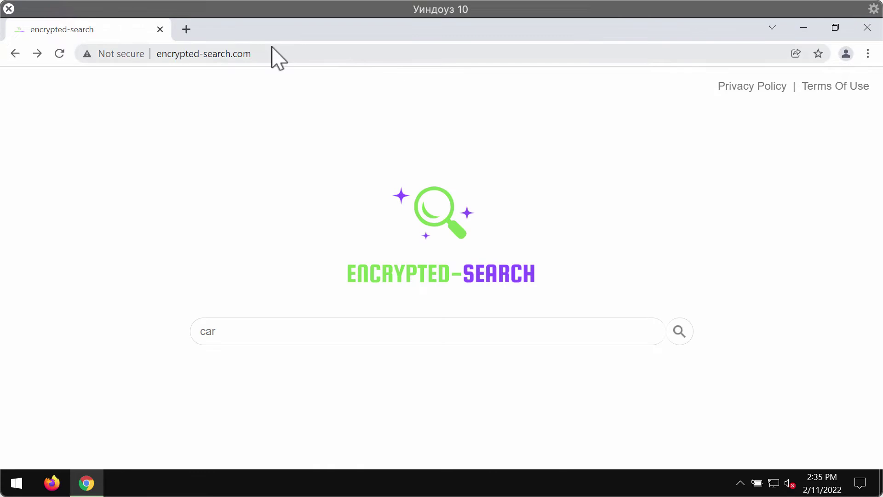
pyautogui.click(193, 32)
pyautogui.write('combocleaner.com')
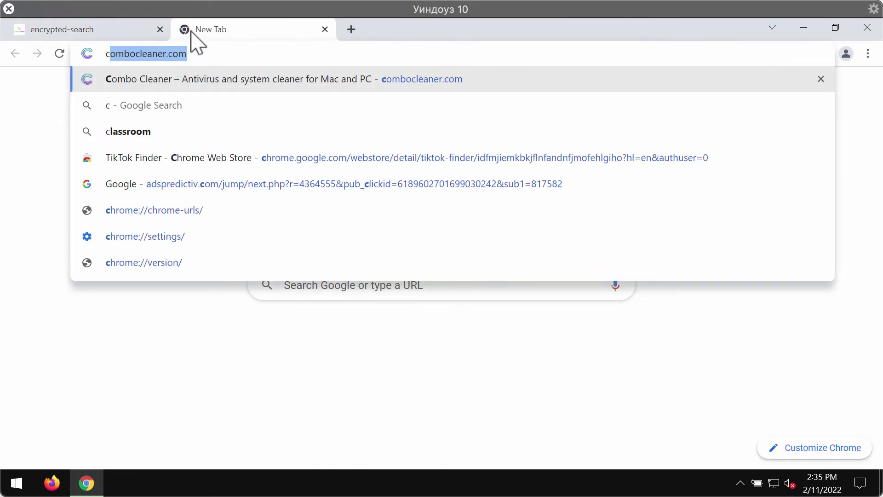
pyautogui.press('Return')
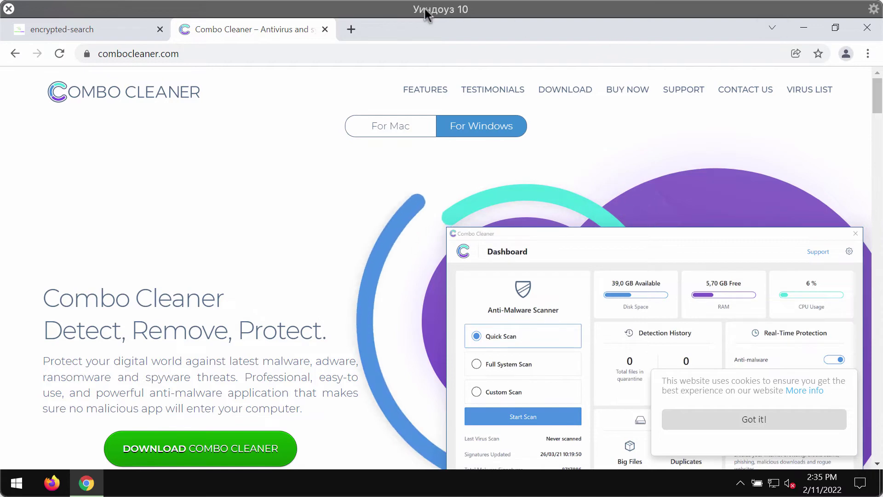
# Minimize Chrome and launch Combo Cleaner from its desktop icon
pyautogui.click(804, 29)
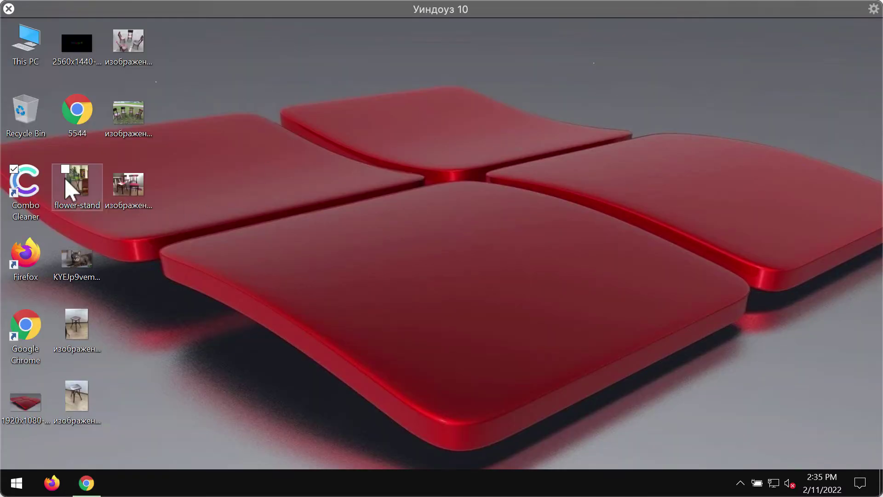
pyautogui.doubleClick(34, 189)
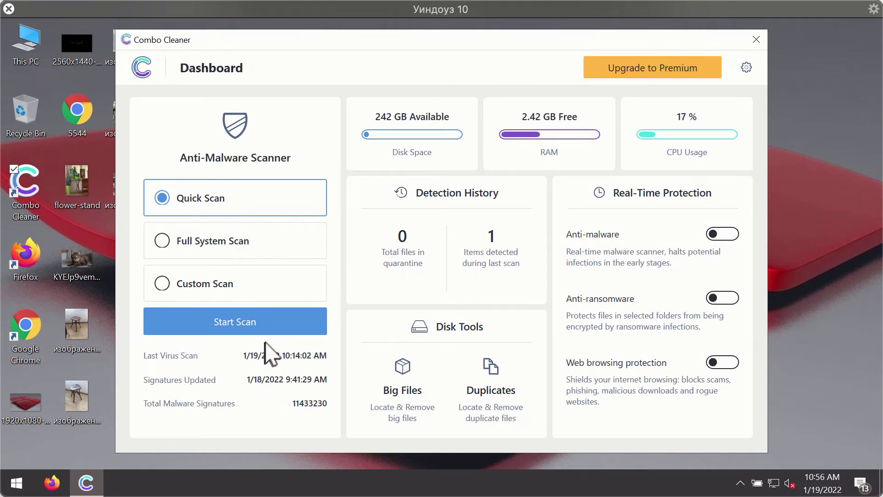
# Start a Quick Scan from Combo Cleaner's Dashboard
pyautogui.click(265, 326)
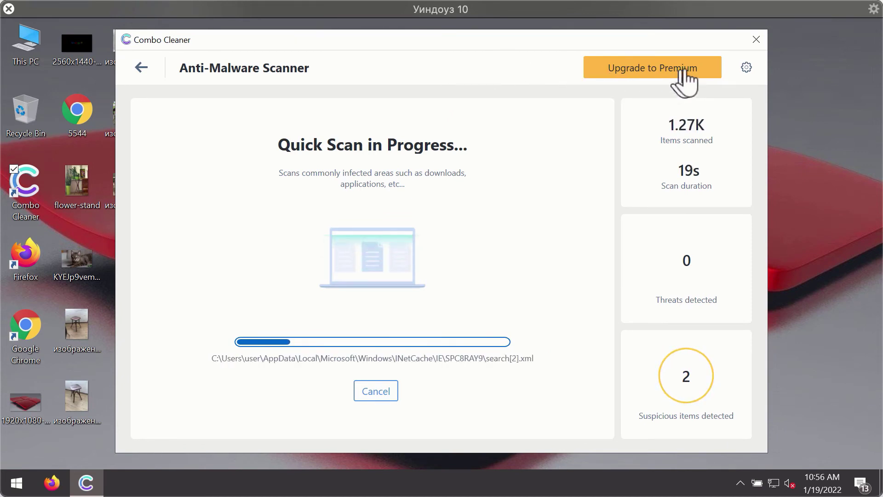
# View Combo Cleaner's Anti-Ransomware settings, then go back to the Dashboard
pyautogui.click(746, 68)
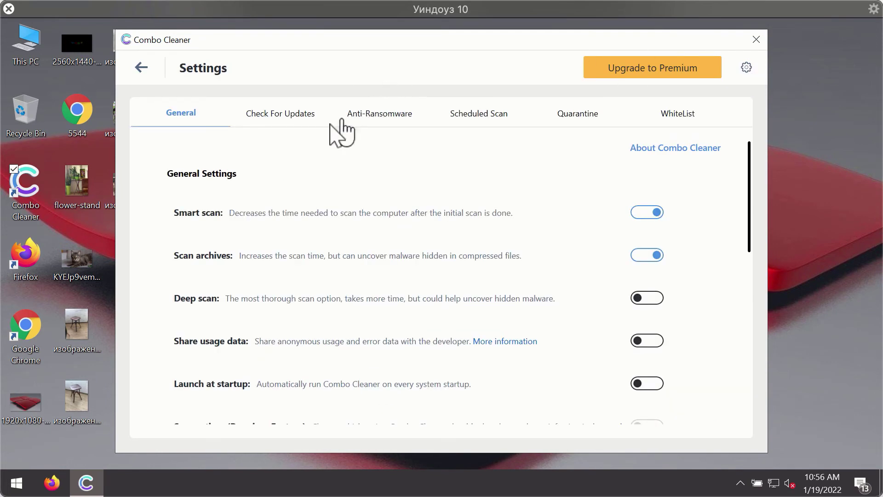
pyautogui.click(370, 115)
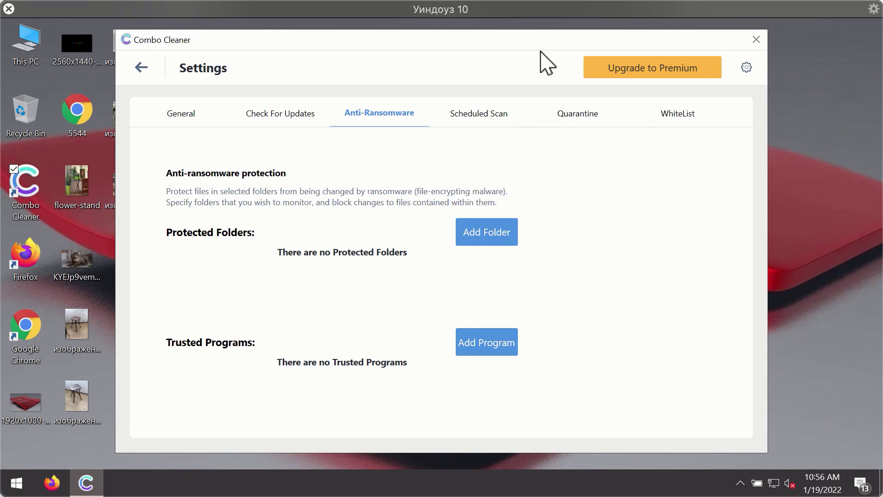
pyautogui.click(140, 68)
# Reopen the Quick Scan progress, cancel the scan and confirm with Yes
pyautogui.click(263, 334)
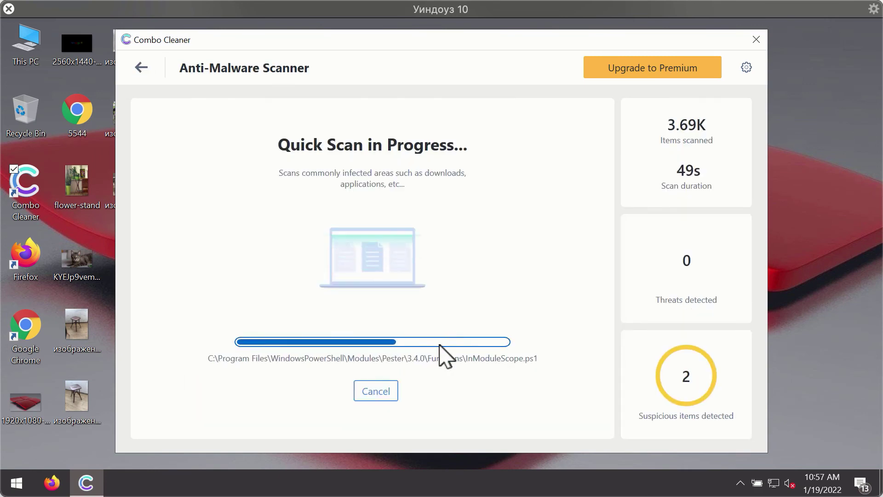
pyautogui.click(387, 390)
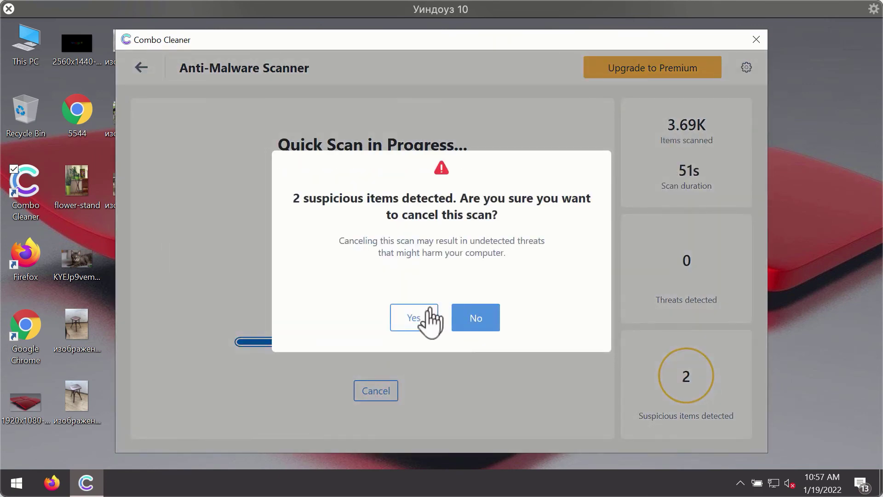
pyautogui.click(424, 318)
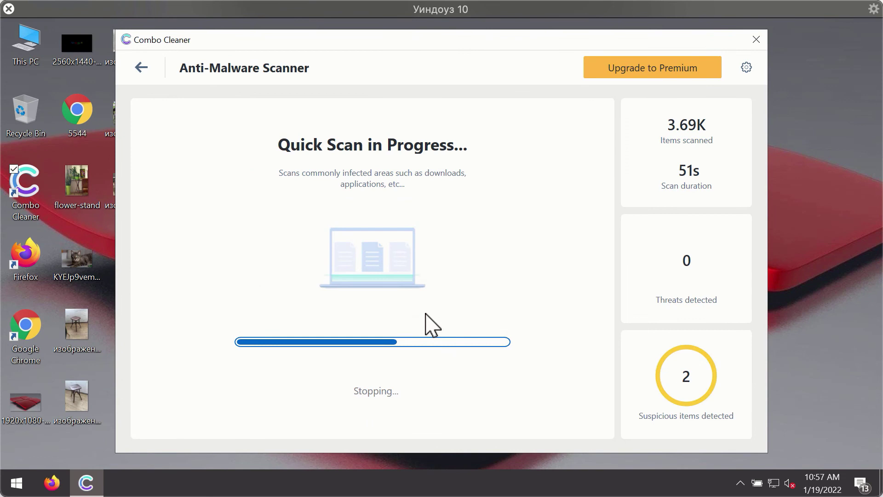